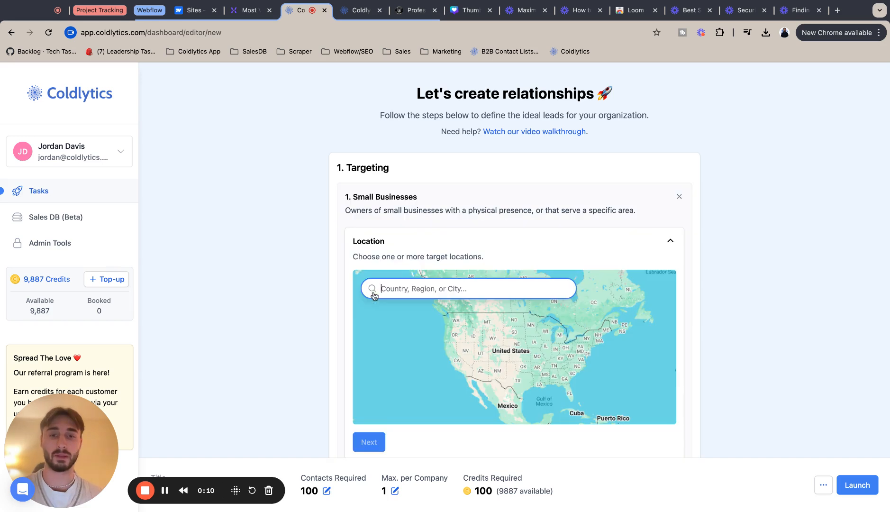
type("M")
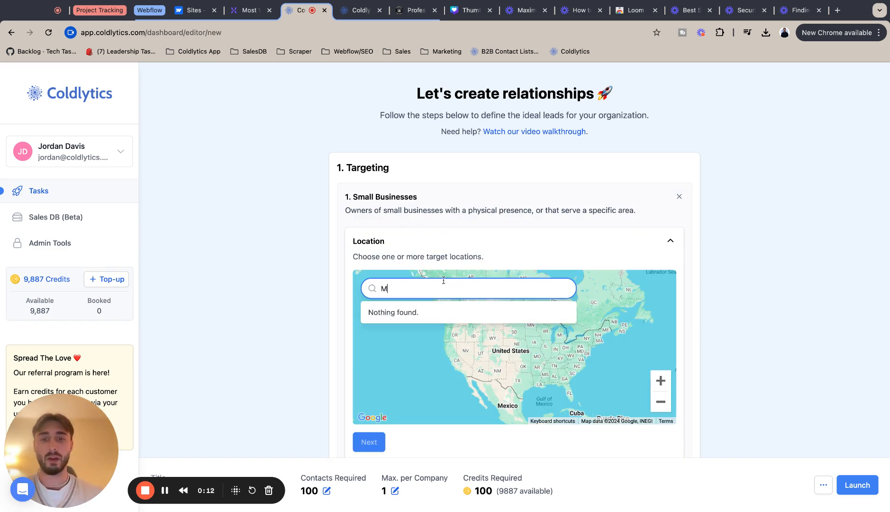
key("BackSpace")
type("Portland Maine")
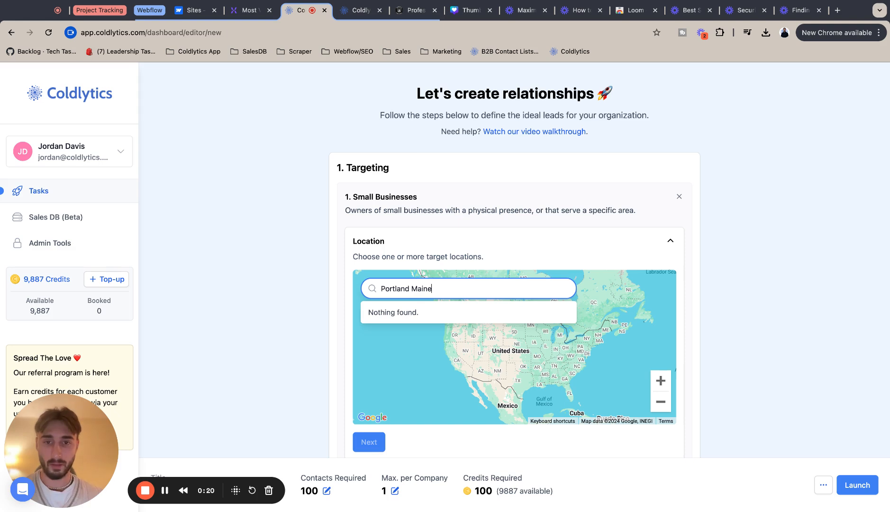
key("super+a")
key("BackSpace")
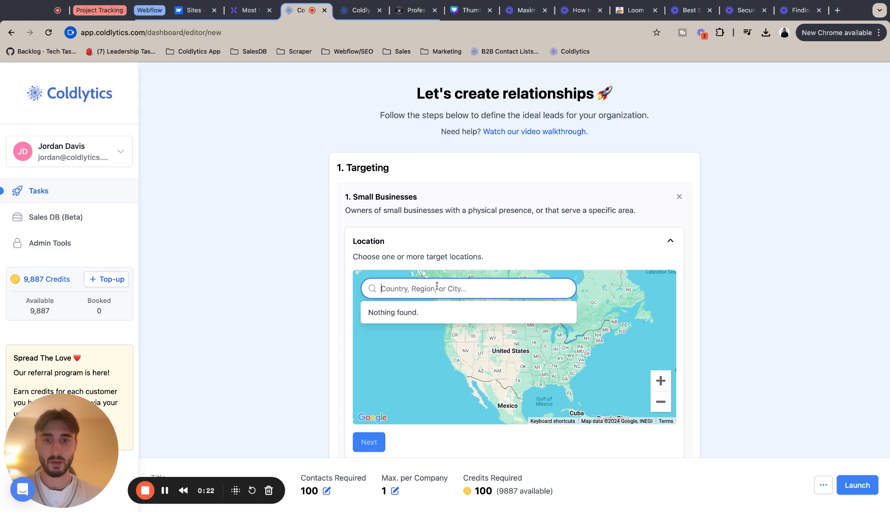
Step: Add Portland, ME, USA with a 20-mile radius as the target location and confirm the location section
type("Portla")
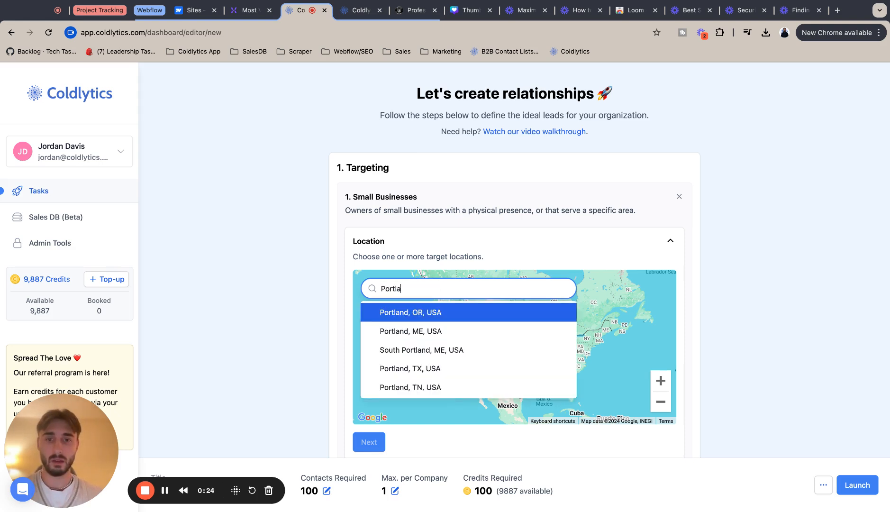
left_click(371, 328)
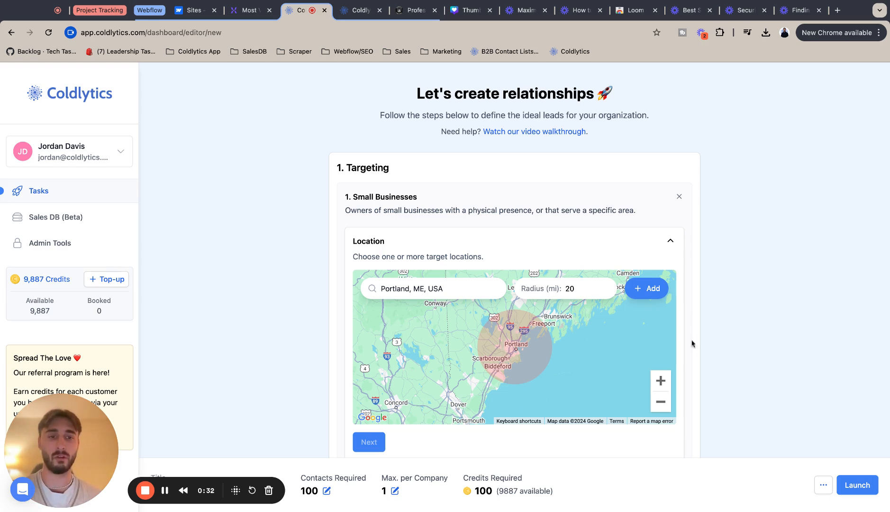
left_click(660, 382)
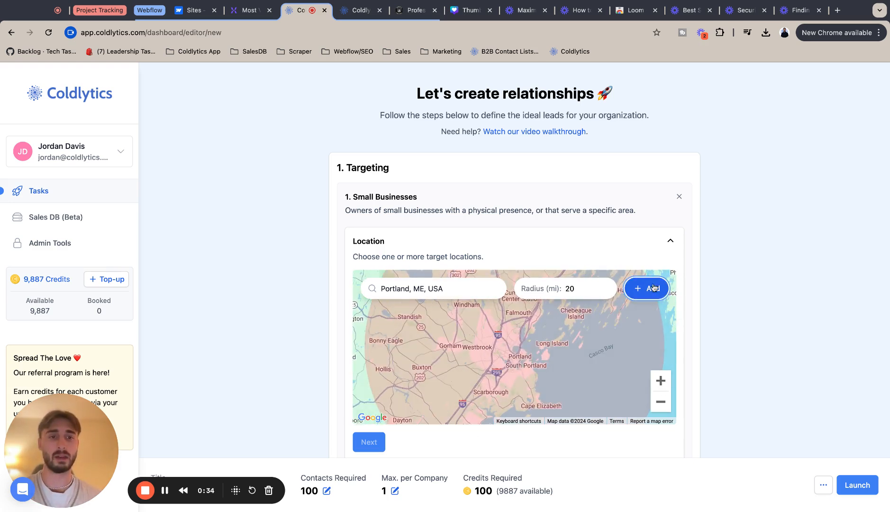
left_click(650, 288)
scroll(521, 341, "down", 3)
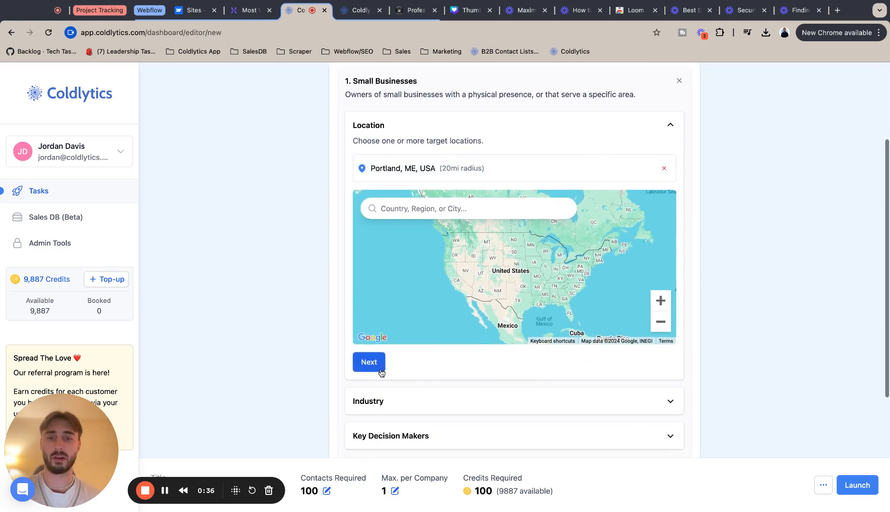
left_click(376, 365)
Step: Add Forestry as the industry search term and confirm the industry section
type("Forestry")
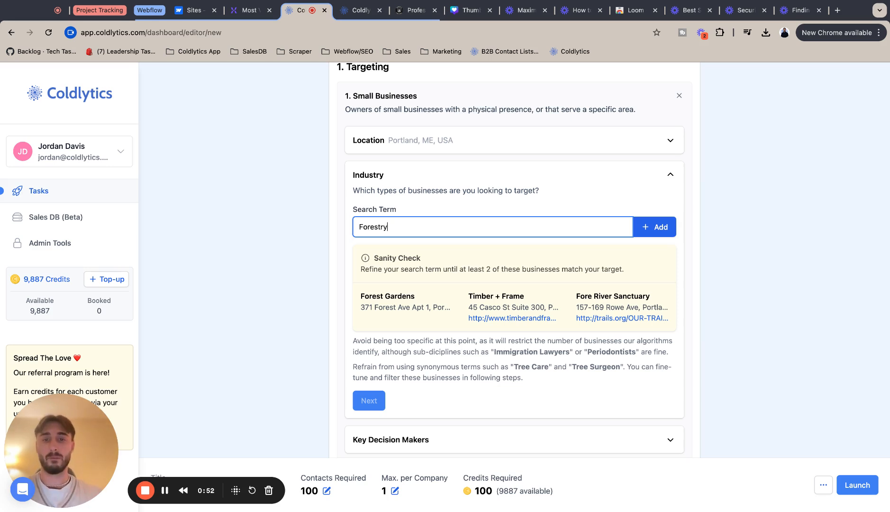
key("BackSpace")
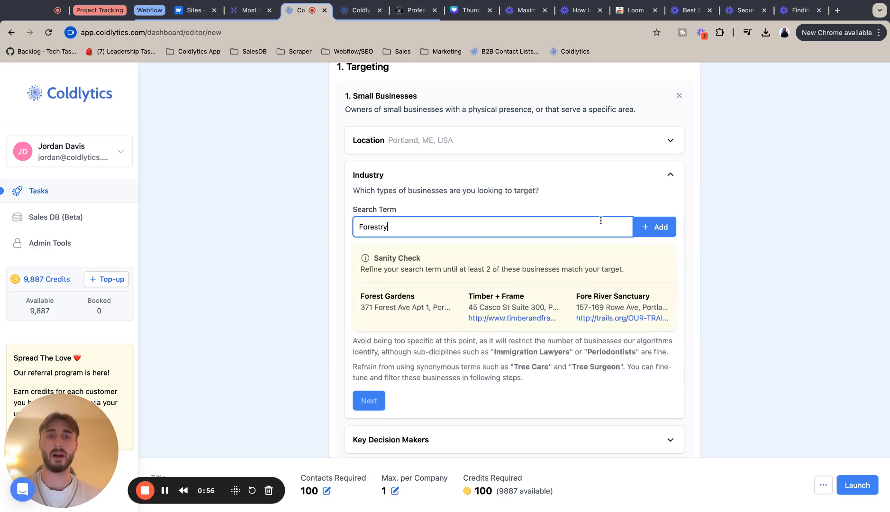
left_click(654, 228)
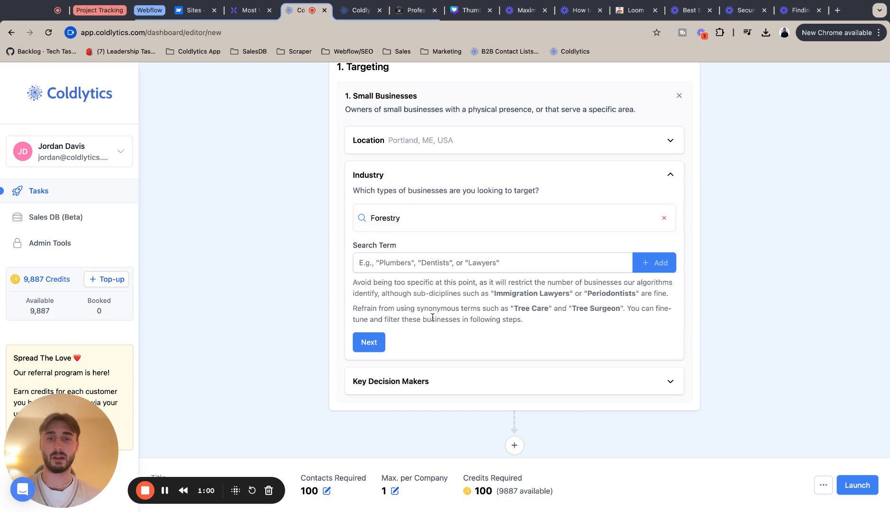
left_click(370, 341)
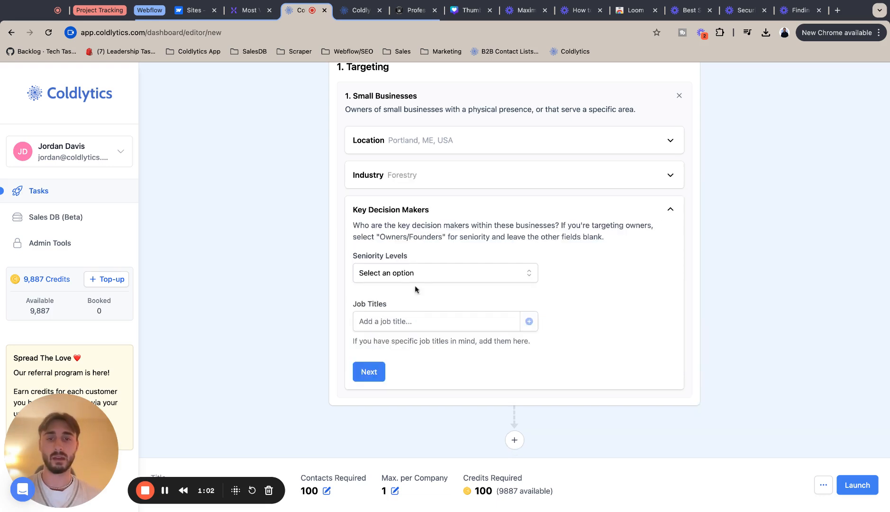
Step: Set the key decision makers' seniority levels to Owners/Founders and Directors & Executives, leaving job titles blank, and confirm
left_click(452, 276)
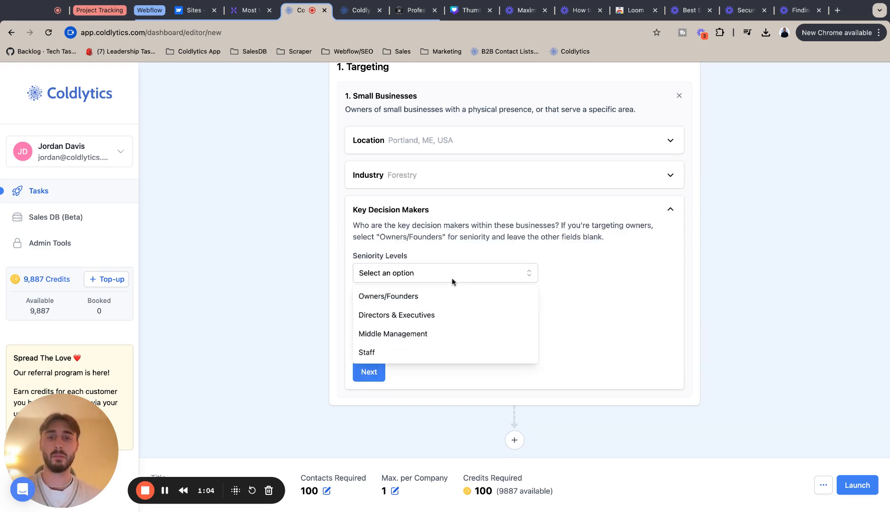
left_click(416, 296)
left_click(473, 295)
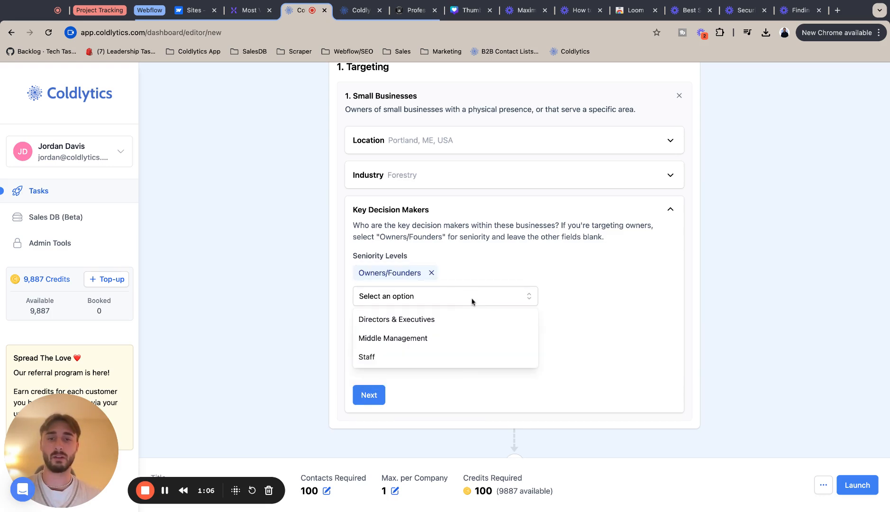
left_click(453, 318)
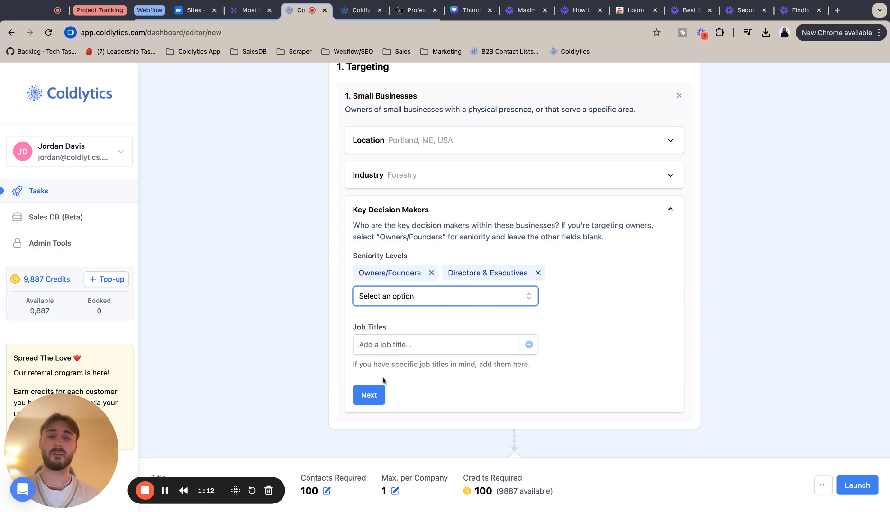
left_click(369, 396)
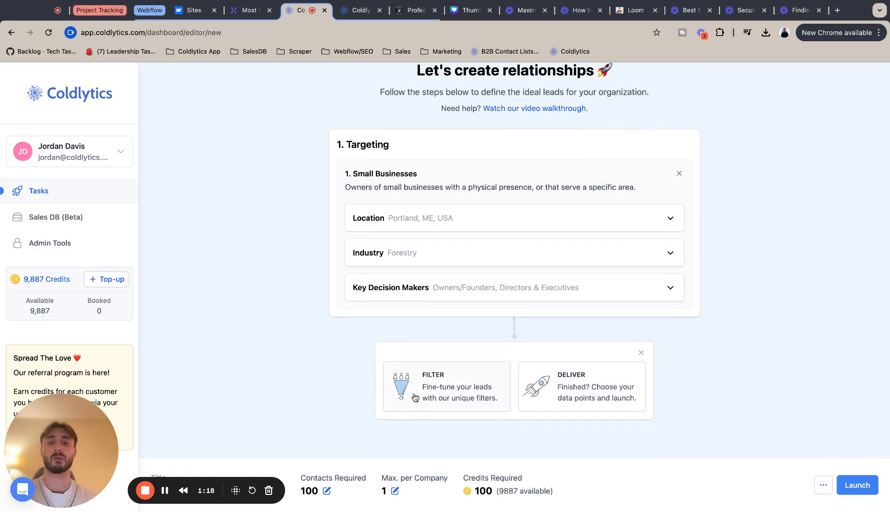
Step: Add a firmographic revenue filter with a minimum of $500K and no maximum
left_click(415, 397)
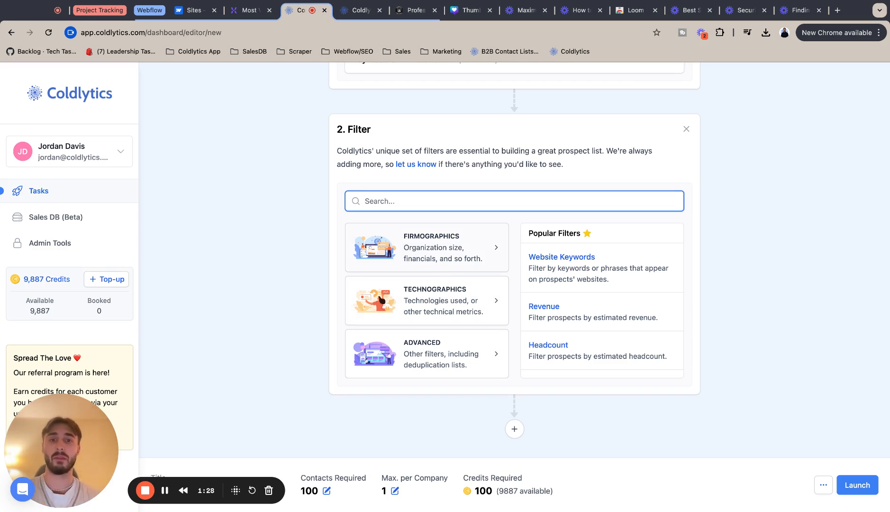
left_click(436, 257)
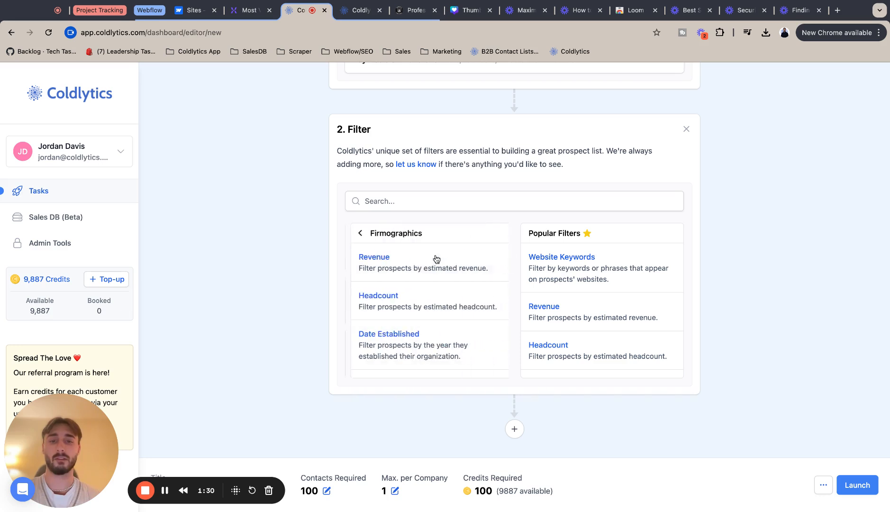
scroll(433, 280, "down", 1)
scroll(433, 281, "up", 1)
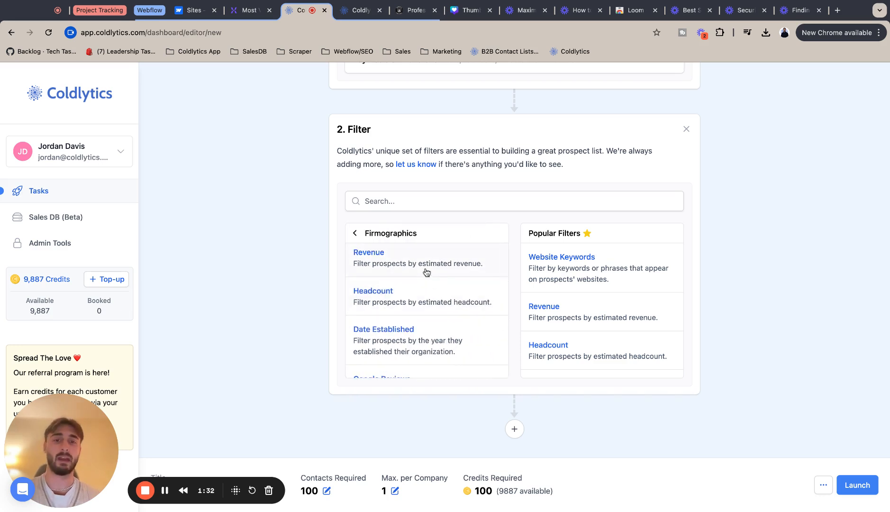
left_click(426, 270)
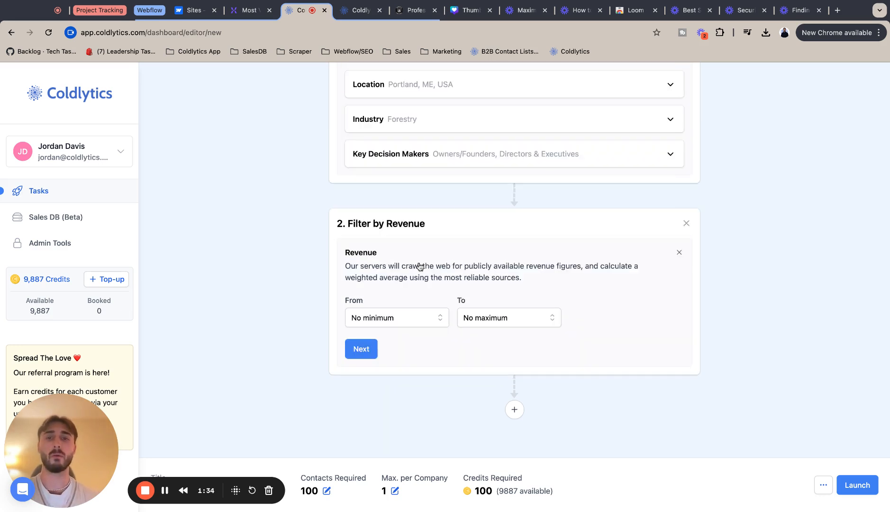
left_click(398, 317)
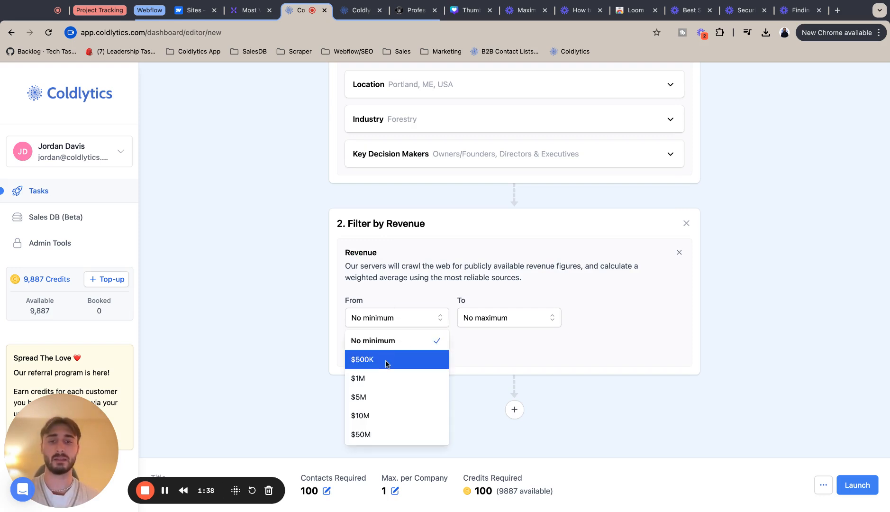
left_click(387, 363)
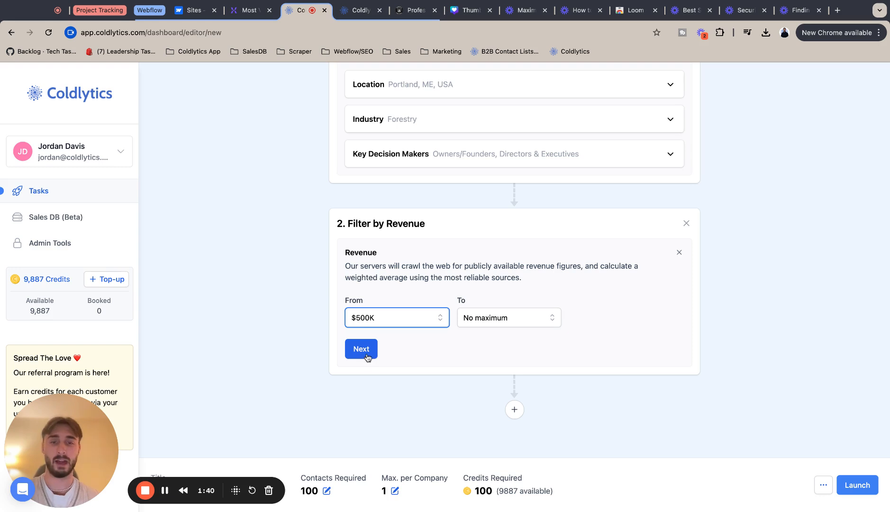
left_click(361, 351)
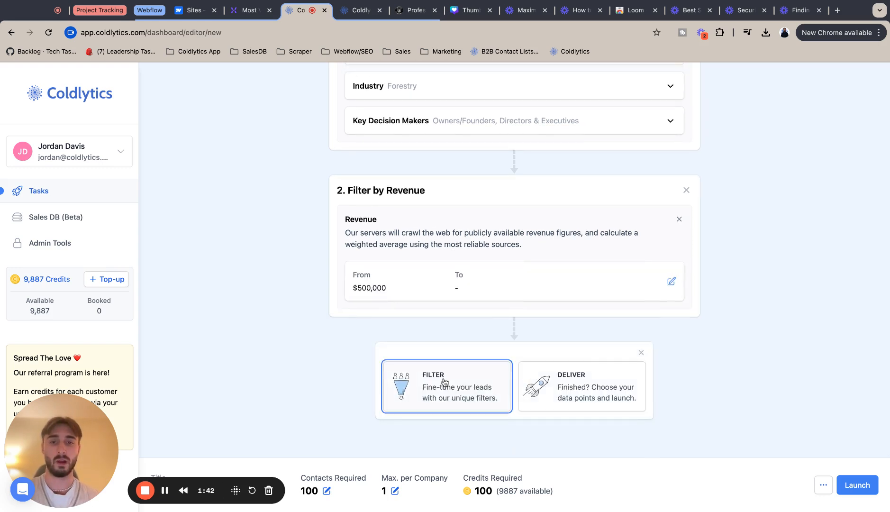
Step: Add a firmographic headcount filter with a minimum of 50 and no maximum
left_click(396, 362)
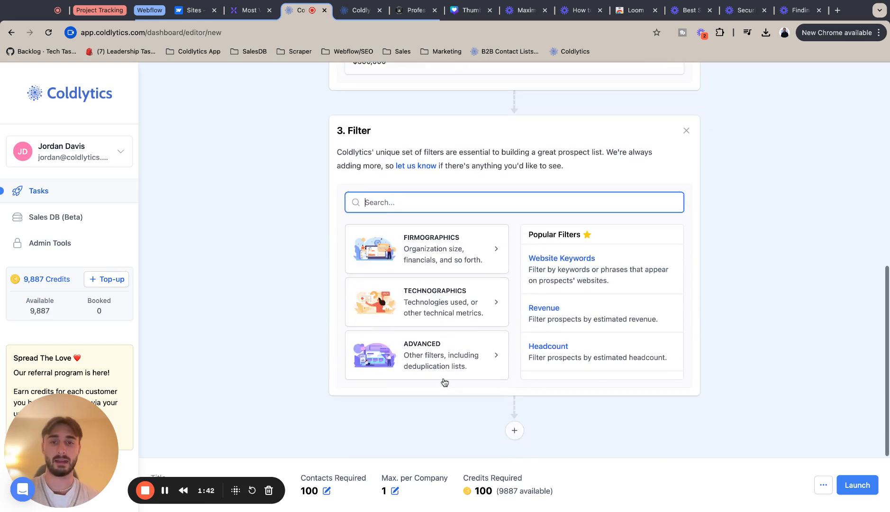
left_click(472, 258)
left_click(447, 301)
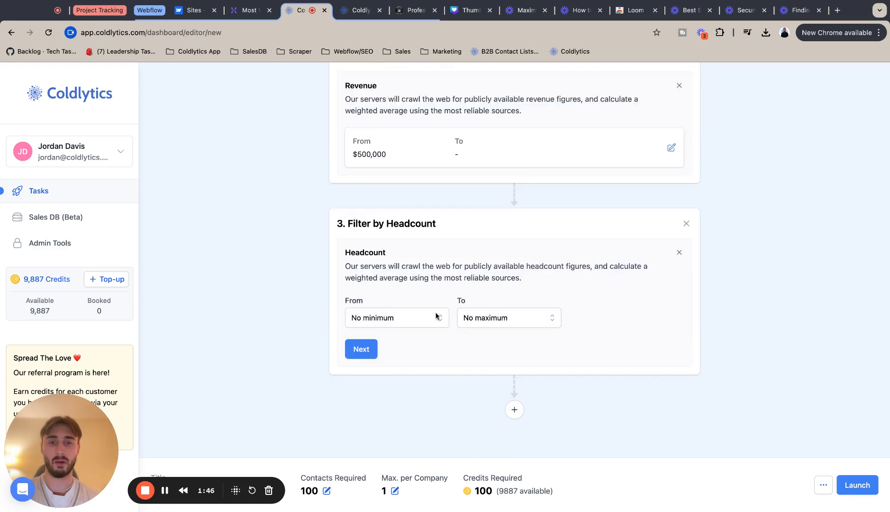
left_click(424, 323)
left_click(400, 374)
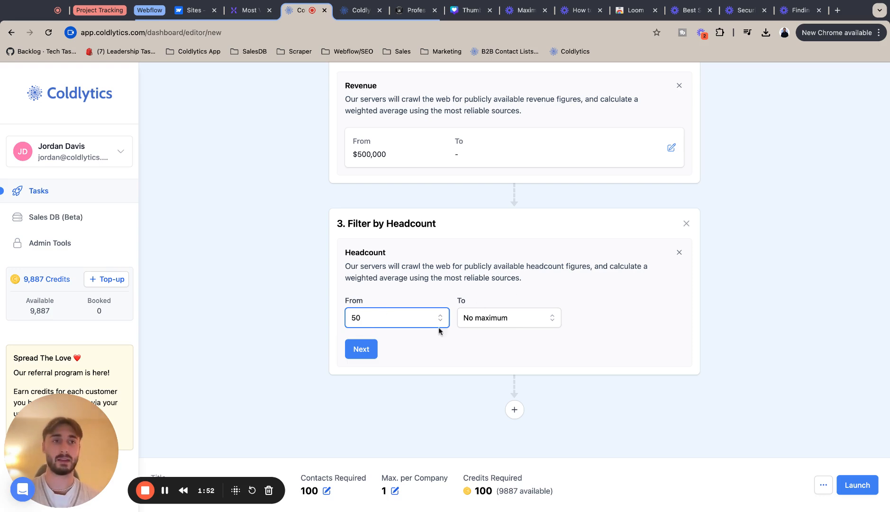
left_click(361, 349)
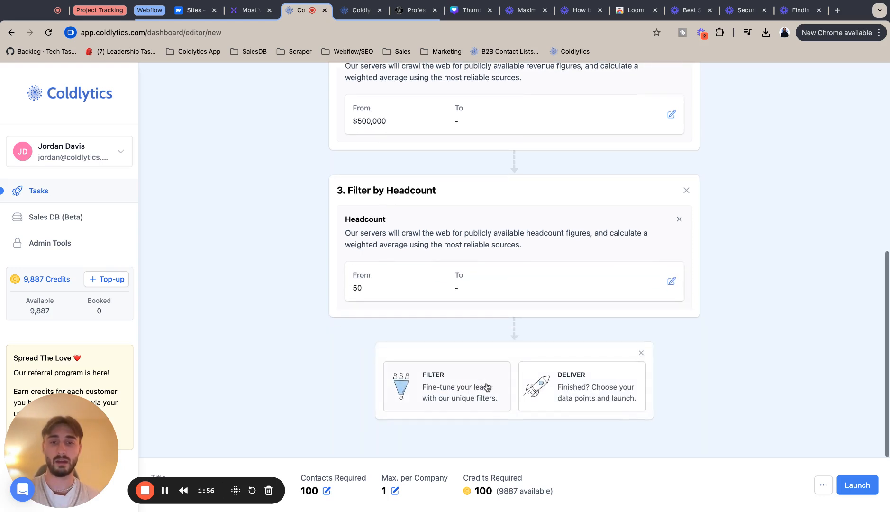
Step: Add the Deliver stage after the headcount filter and bring its data points selection into view
left_click(561, 375)
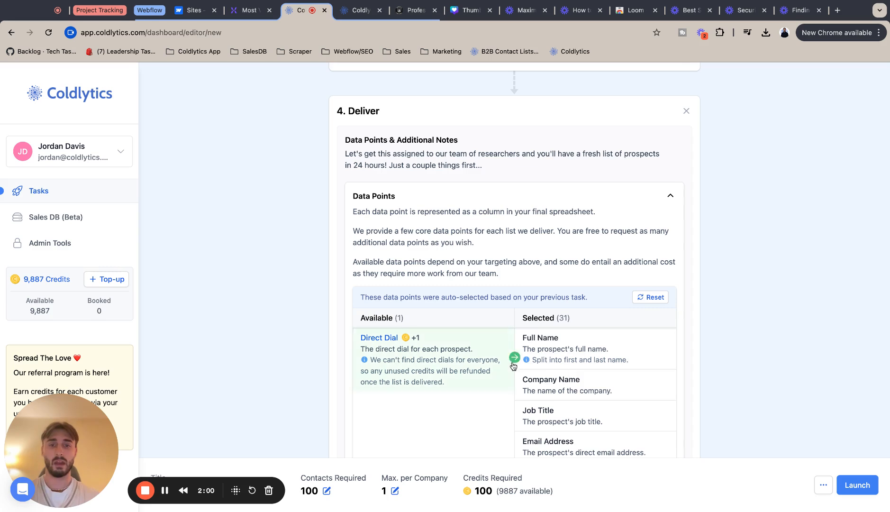
scroll(513, 365, "down", 1)
scroll(514, 379, "down", 2)
scroll(514, 383, "up", 2)
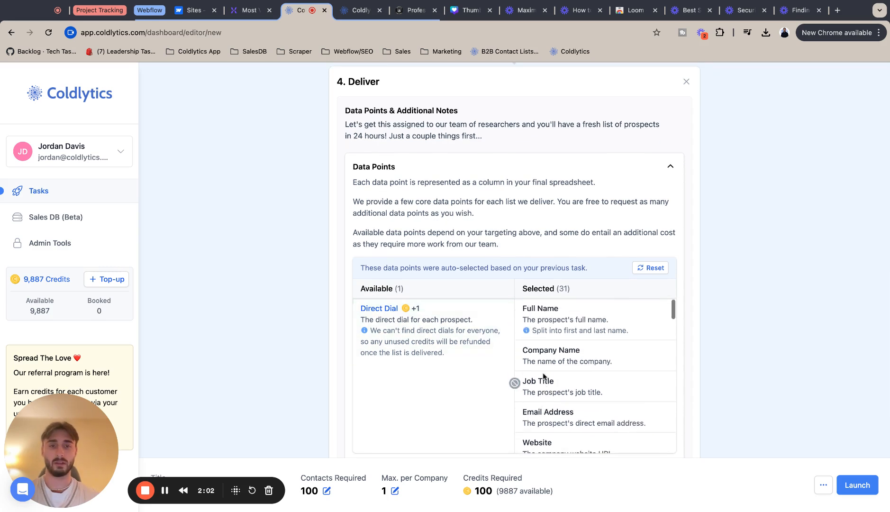
Step: Review the selected data points for the list, from contact details and social profiles through firmographics, ad pixels and website technologies
scroll(575, 290, "down", 3)
scroll(573, 290, "up", 1)
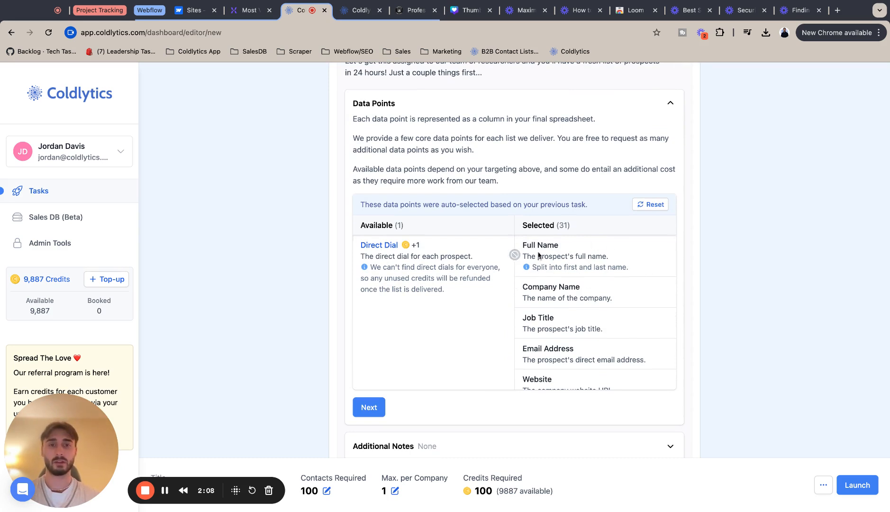
scroll(630, 260, "down", 1)
scroll(629, 260, "up", 1)
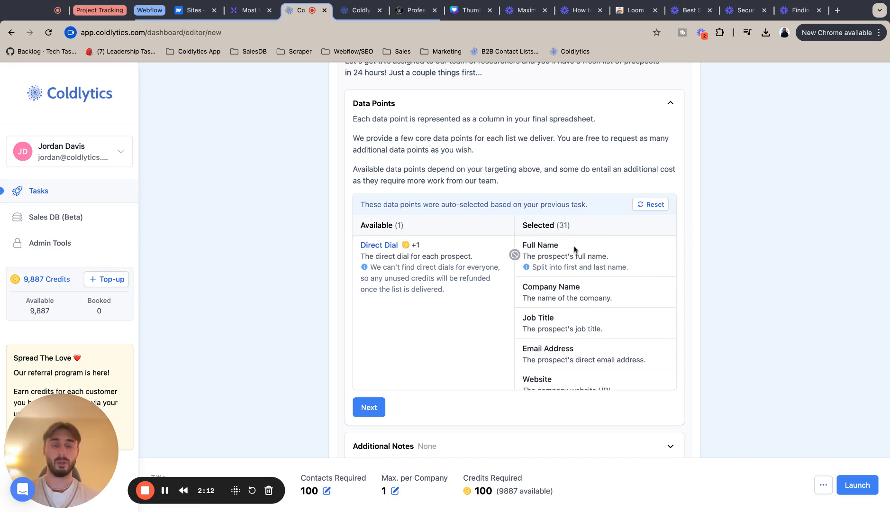
scroll(574, 249, "down", 3)
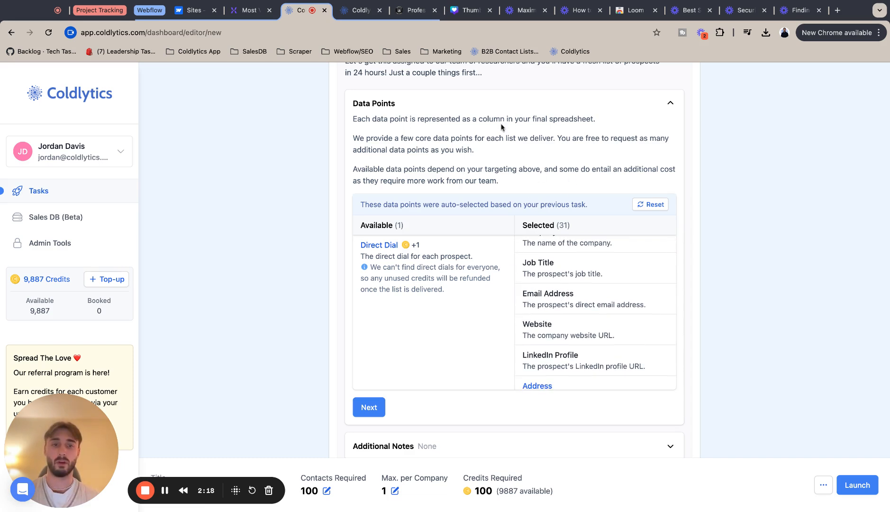
scroll(545, 297, "down", 2)
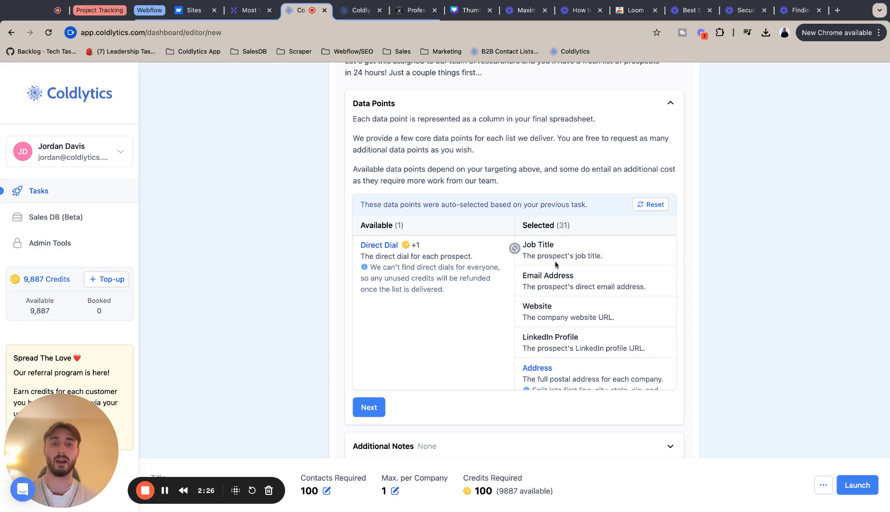
scroll(557, 270, "down", 7)
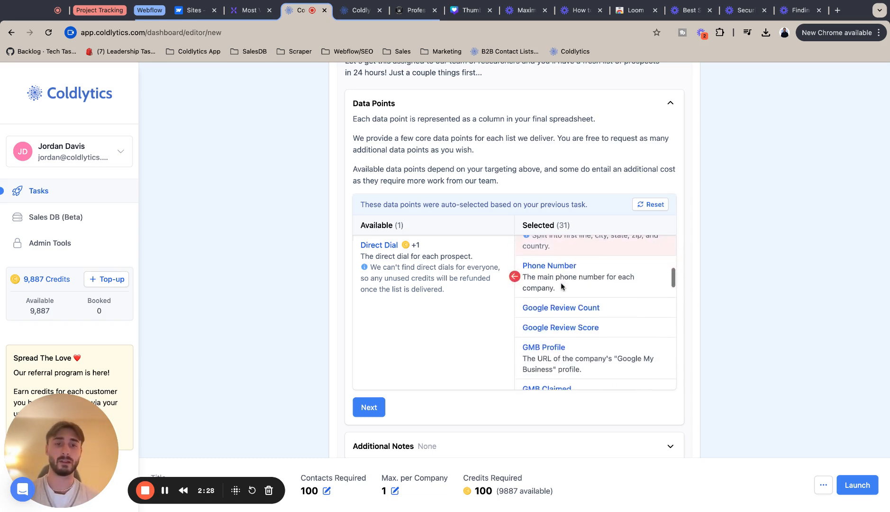
scroll(561, 285, "down", 3)
scroll(557, 294, "down", 1)
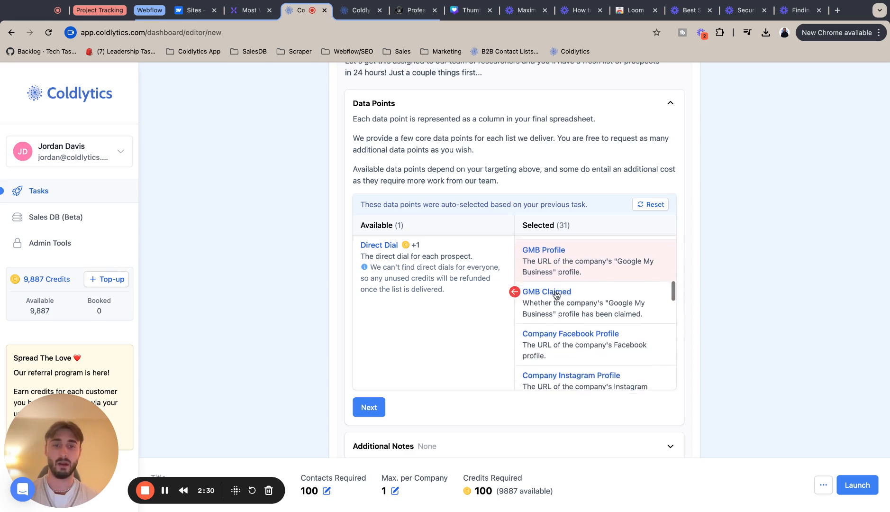
scroll(557, 295, "down", 3)
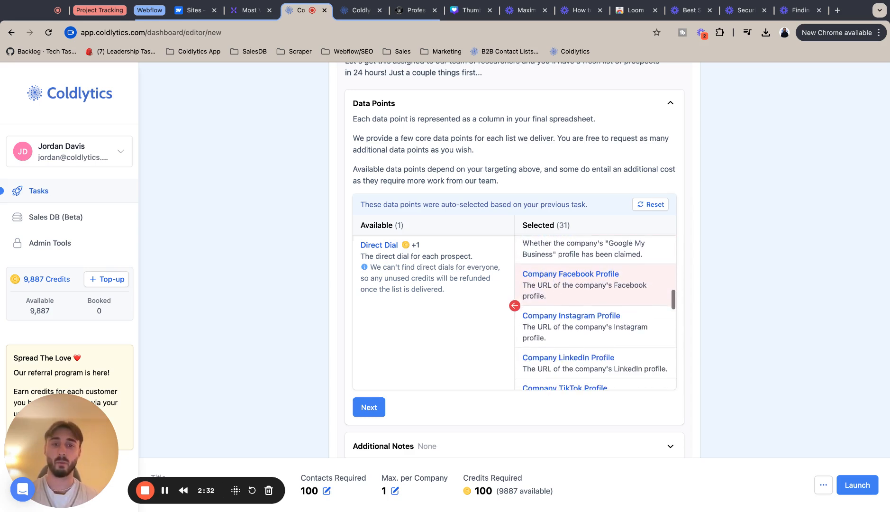
scroll(556, 295, "down", 5)
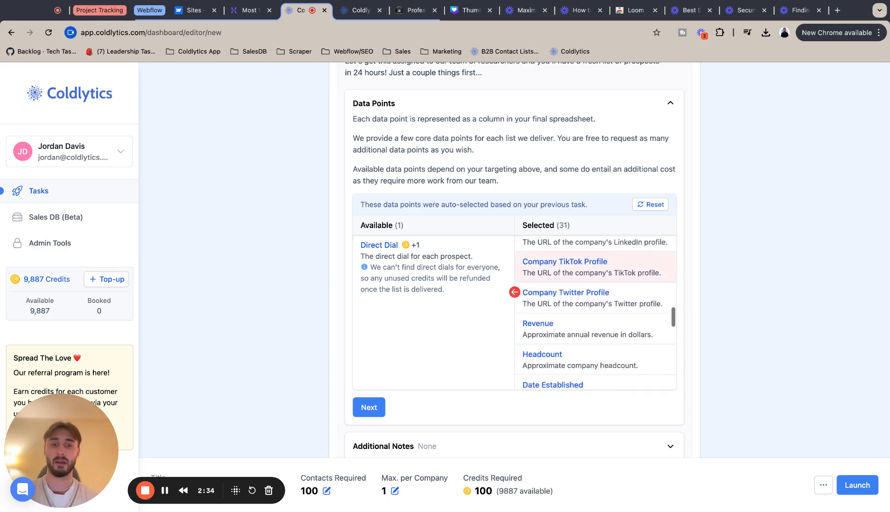
scroll(556, 295, "up", 3)
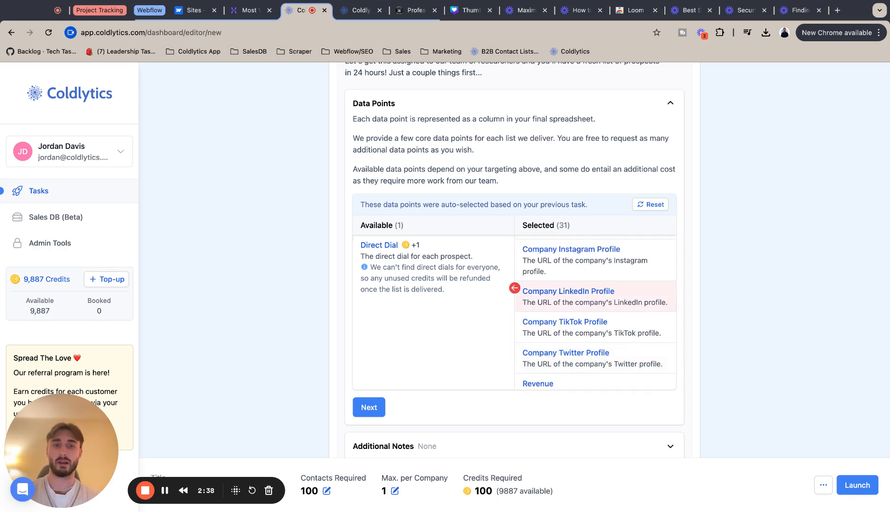
scroll(556, 295, "down", 1)
scroll(556, 295, "up", 1)
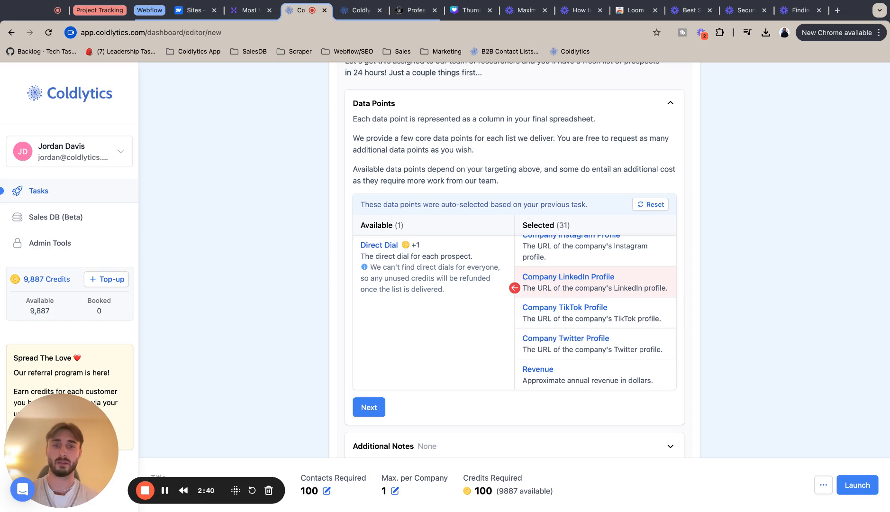
scroll(557, 295, "down", 3)
scroll(546, 282, "down", 5)
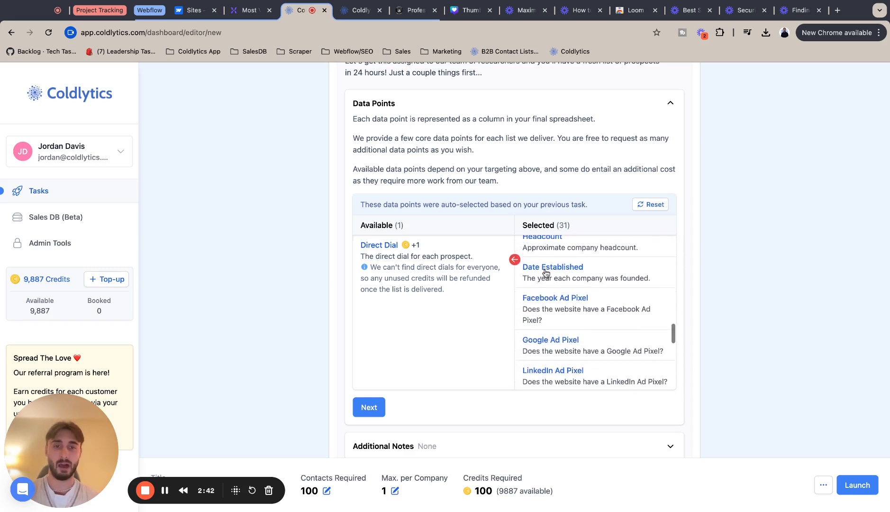
scroll(546, 272, "down", 3)
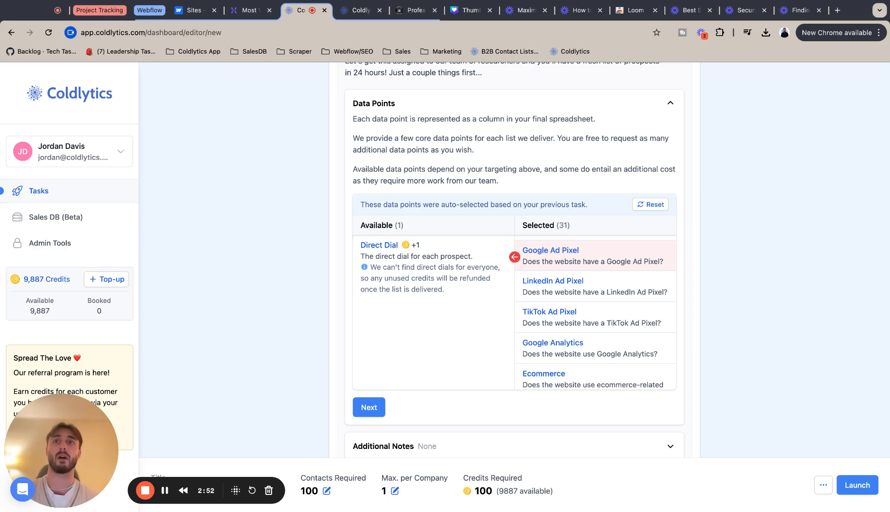
scroll(592, 284, "down", 3)
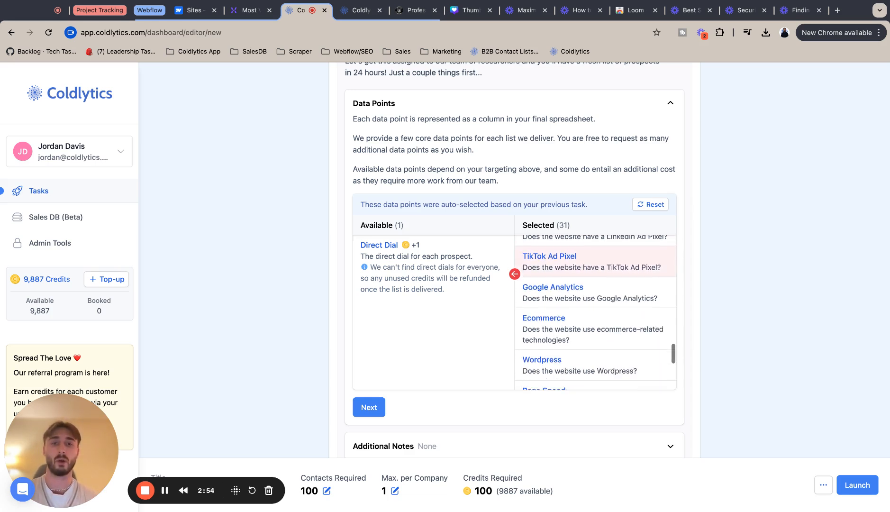
Step: Accept the preselected data points, leave the additional notes blank, and finish the Deliver section
left_click(374, 412)
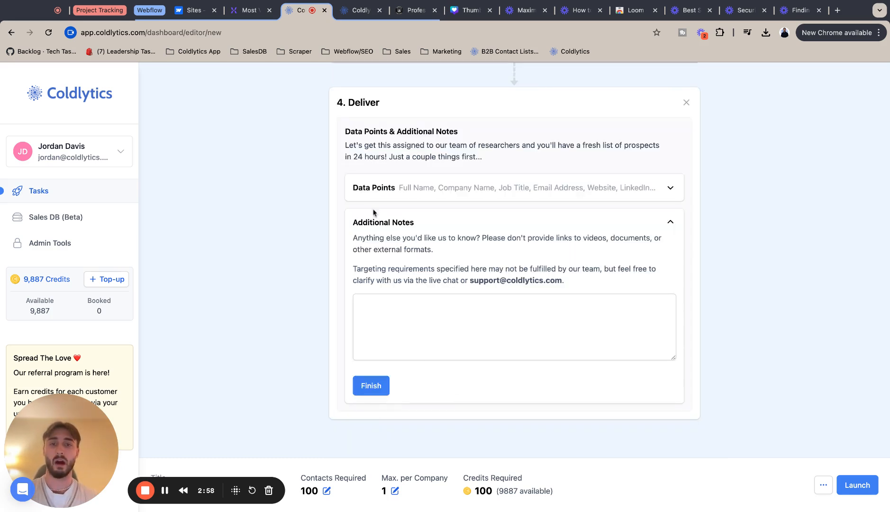
left_click(371, 385)
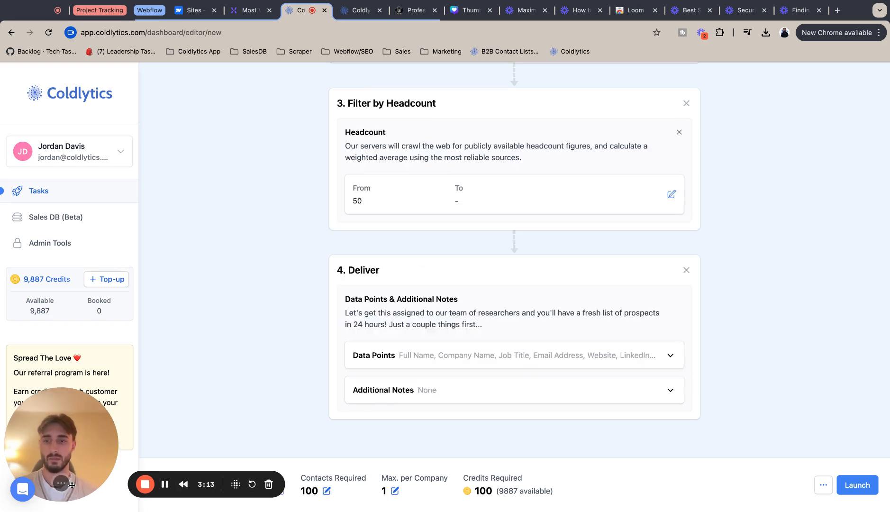
left_click_drag(72, 485, 86, 432)
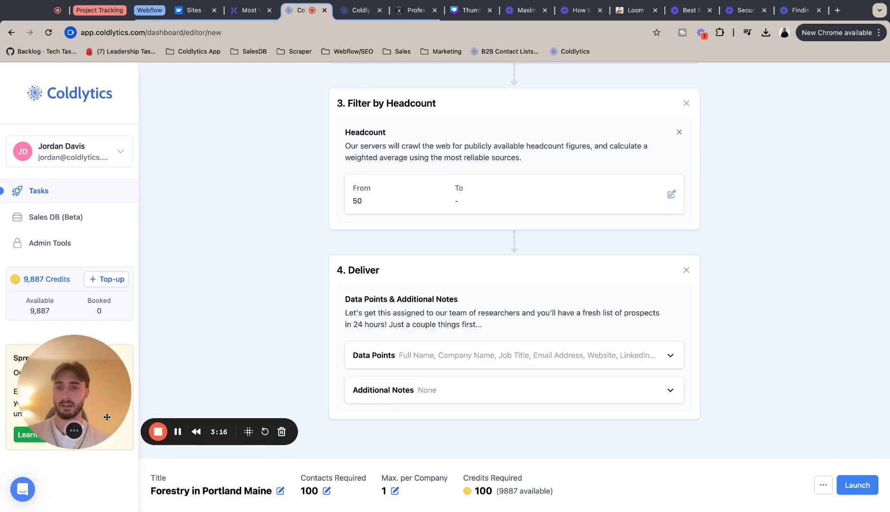
left_click_drag(108, 380, 107, 415)
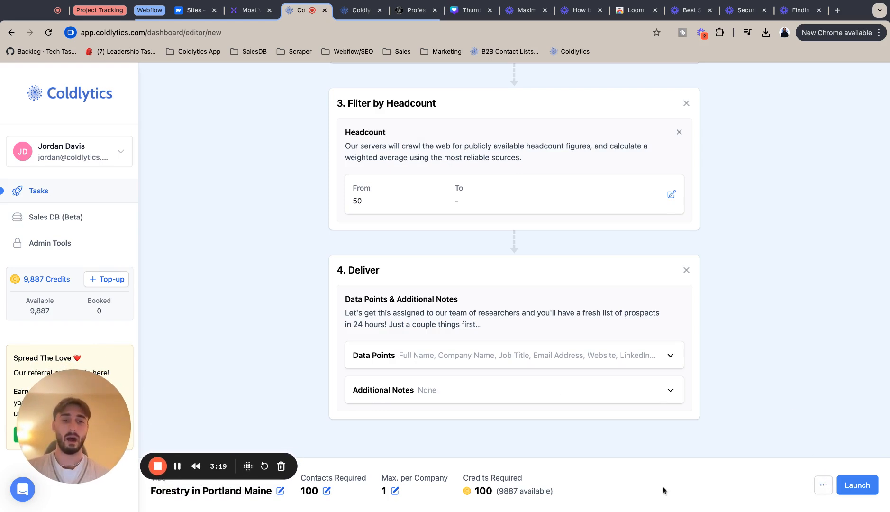
Step: Check the option for saving the task as a draft, and launch the Forestry in Portland Maine task
left_click(823, 484)
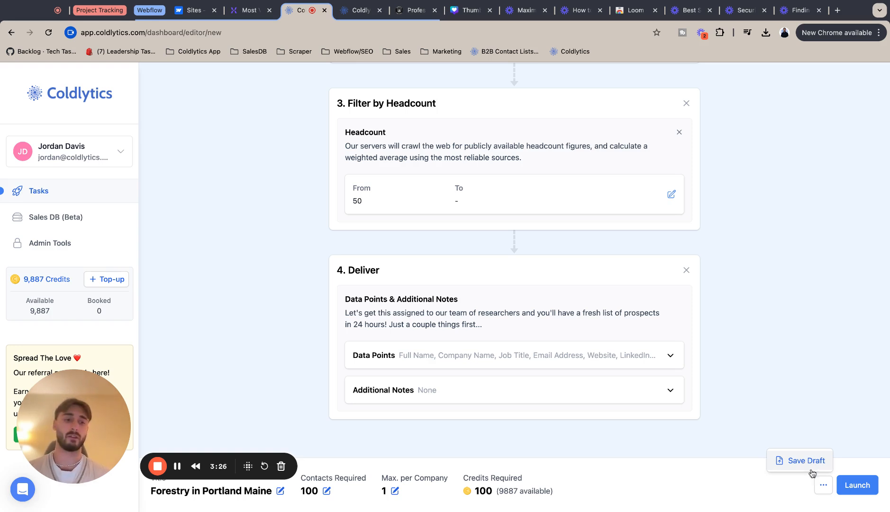
left_click(822, 488)
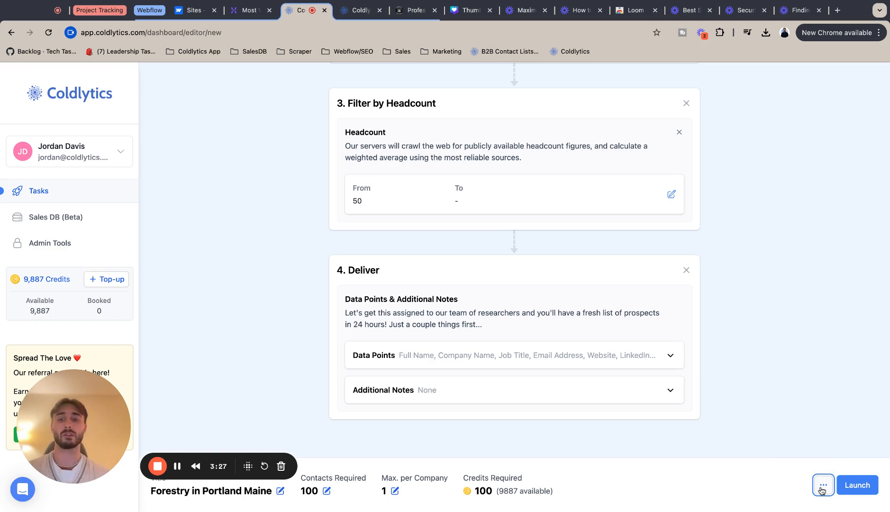
left_click(849, 488)
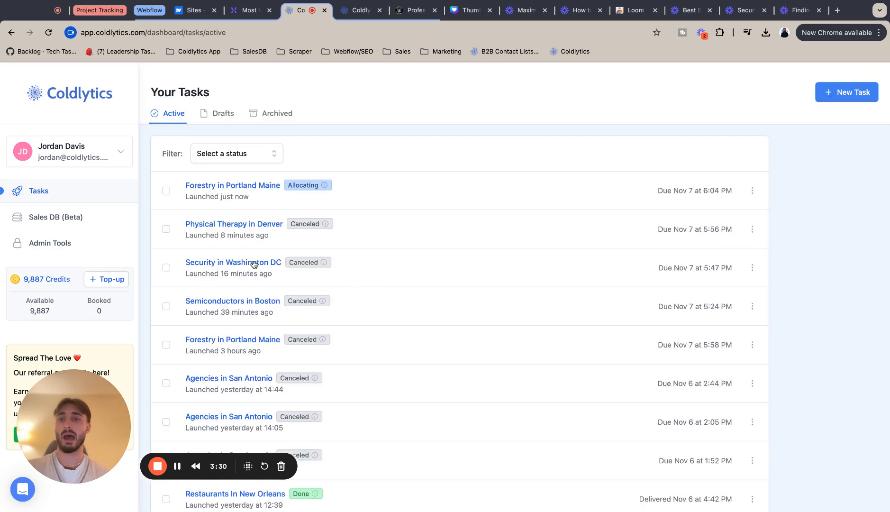